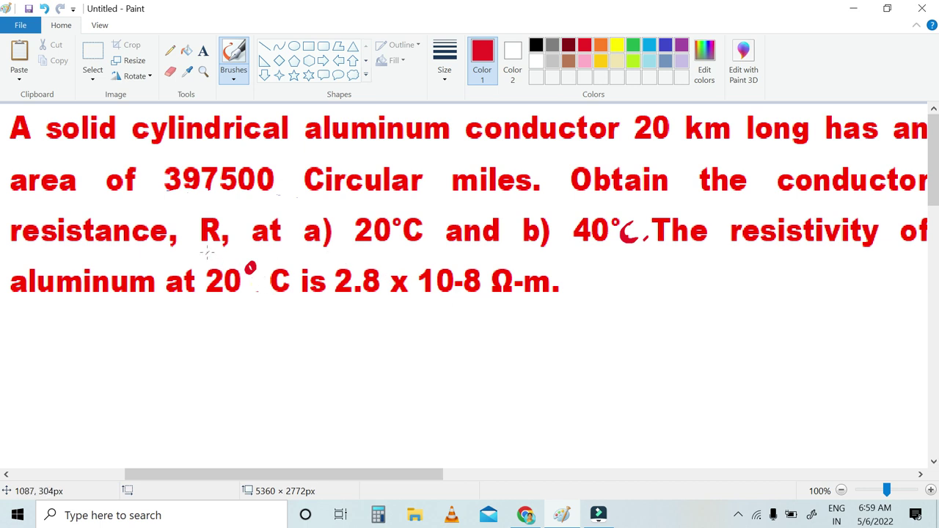
Step: Pick the blue swatch as the brush colour for the handwritten solution
left_click(665, 46)
Step: Handwrite the heading 'Given Data:' and underline it
mouse_move(56, 309)
left_mouse_down()
mouse_move(64, 329)
mouse_move(88, 334)
mouse_move(205, 320)
mouse_move(220, 327)
left_mouse_up()
left_click(228, 321)
left_click(229, 332)
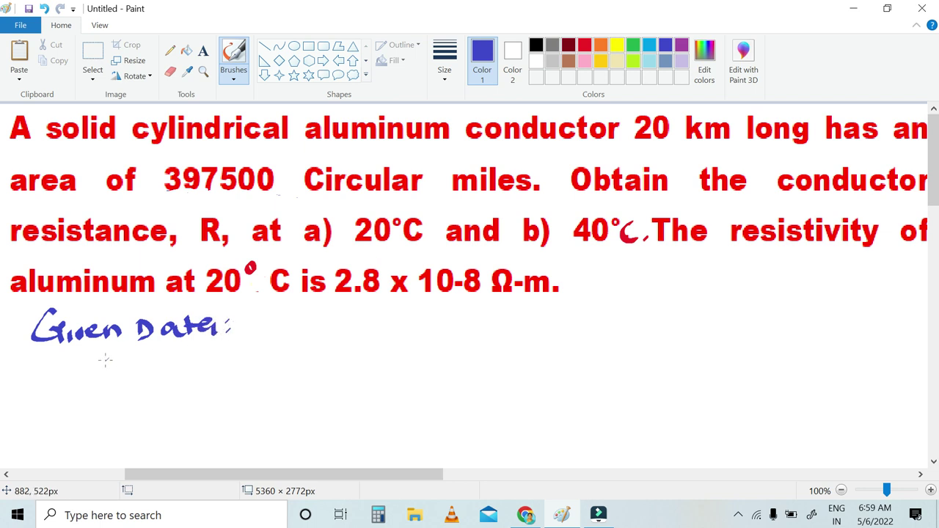
left_click_drag(91, 357, 206, 353)
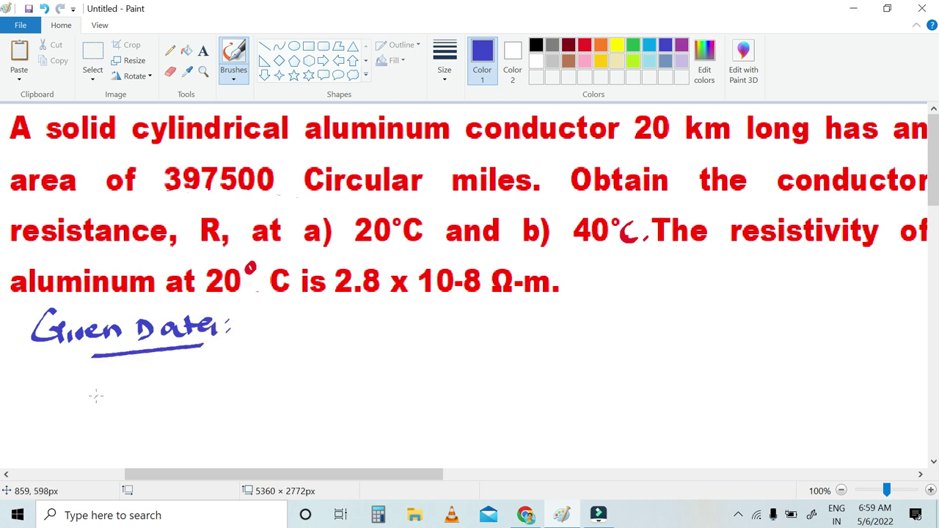
Step: Write 'Aluminum' as the first given item and tick it
left_click_drag(103, 397, 122, 386)
mouse_move(127, 394)
left_mouse_down()
mouse_move(133, 373)
mouse_move(168, 393)
mouse_move(269, 377)
left_mouse_up()
left_click_drag(78, 389, 99, 374)
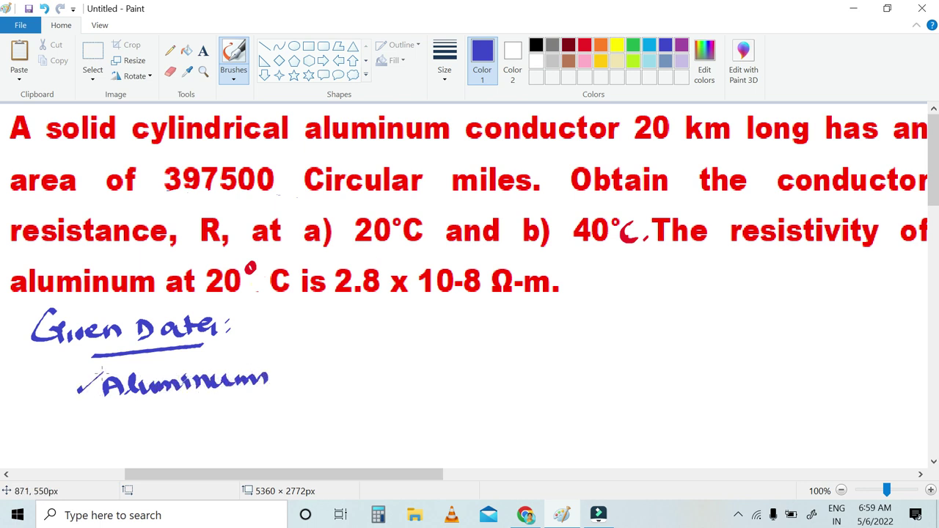
Step: Add a ticked line reading length l = 20 km = 20×10³ m
left_click_drag(78, 432, 101, 425)
mouse_move(160, 440)
left_mouse_down()
mouse_move(220, 426)
mouse_move(225, 456)
mouse_move(233, 419)
mouse_move(292, 429)
mouse_move(296, 418)
mouse_move(323, 430)
mouse_move(354, 415)
mouse_move(353, 427)
mouse_move(372, 426)
mouse_move(396, 411)
mouse_move(419, 425)
mouse_move(446, 432)
left_mouse_up()
mouse_move(465, 423)
left_mouse_down()
mouse_move(484, 423)
mouse_move(485, 432)
mouse_move(523, 411)
mouse_move(539, 422)
mouse_move(618, 414)
mouse_move(662, 424)
left_mouse_up()
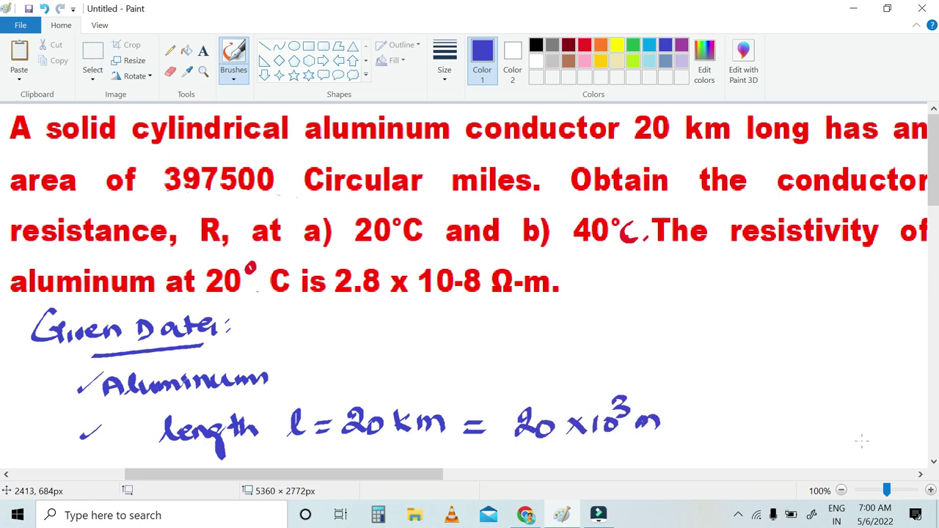
scroll(863, 441, "down", 2)
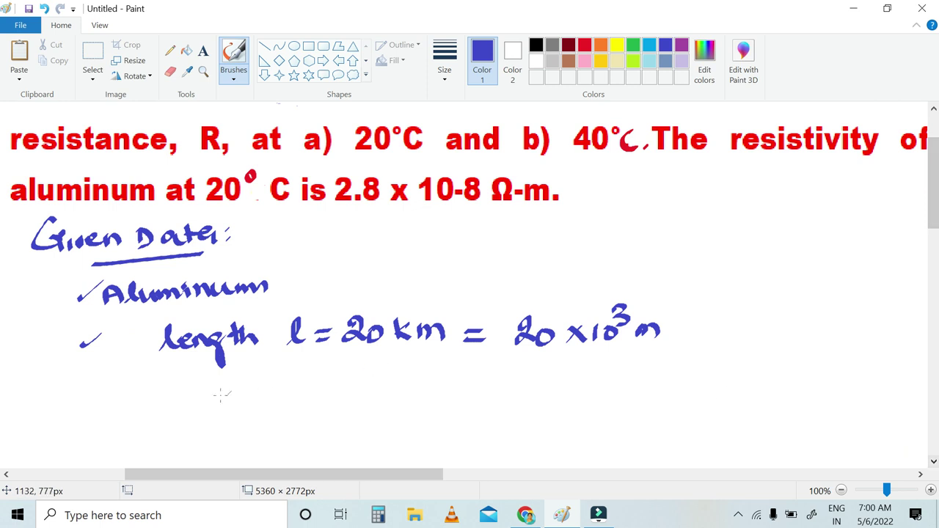
Step: Tick a third item, underline 20° in the problem, and write 'Circular mils (Area) = 397500 cmils'
left_click_drag(76, 401, 100, 389)
left_click_drag(207, 202, 272, 200)
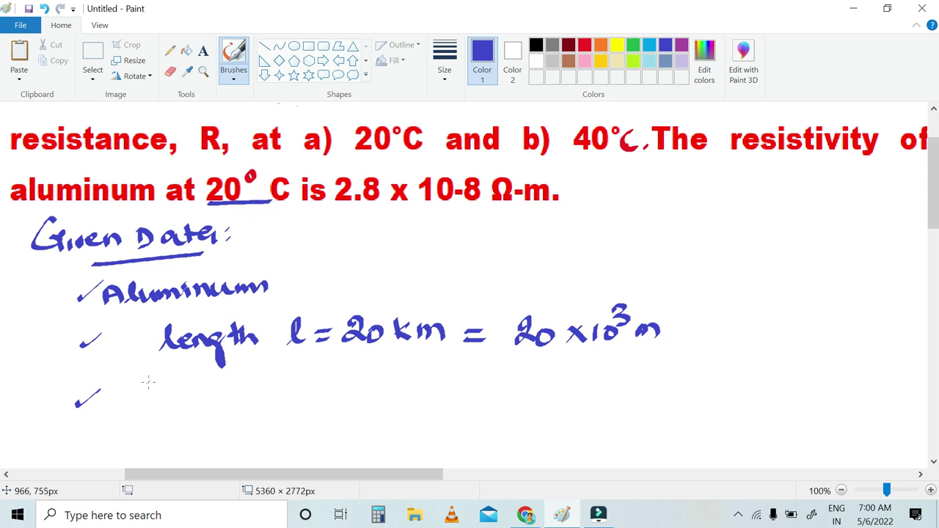
mouse_move(150, 389)
left_mouse_down()
mouse_move(189, 404)
mouse_move(236, 389)
mouse_move(309, 397)
mouse_move(336, 386)
mouse_move(355, 387)
mouse_move(361, 399)
mouse_move(400, 398)
mouse_move(457, 394)
mouse_move(454, 378)
mouse_move(492, 389)
left_mouse_up()
left_click_drag(477, 402, 498, 400)
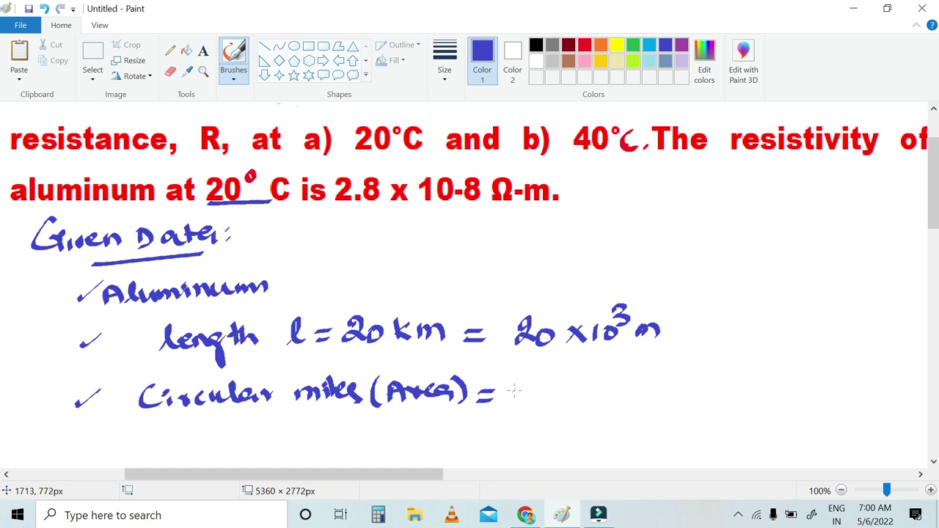
mouse_move(517, 382)
left_mouse_down()
mouse_move(518, 402)
mouse_move(558, 389)
mouse_move(550, 406)
mouse_move(591, 404)
mouse_move(603, 384)
mouse_move(620, 383)
mouse_move(663, 402)
mouse_move(706, 400)
left_mouse_up()
left_click_drag(707, 379, 736, 405)
Step: Underline 'Area' and draw an arrow from it labelled m²
mouse_move(395, 411)
left_mouse_down()
mouse_move(444, 412)
mouse_move(488, 434)
left_mouse_up()
left_click_drag(496, 429, 528, 430)
left_click(933, 465)
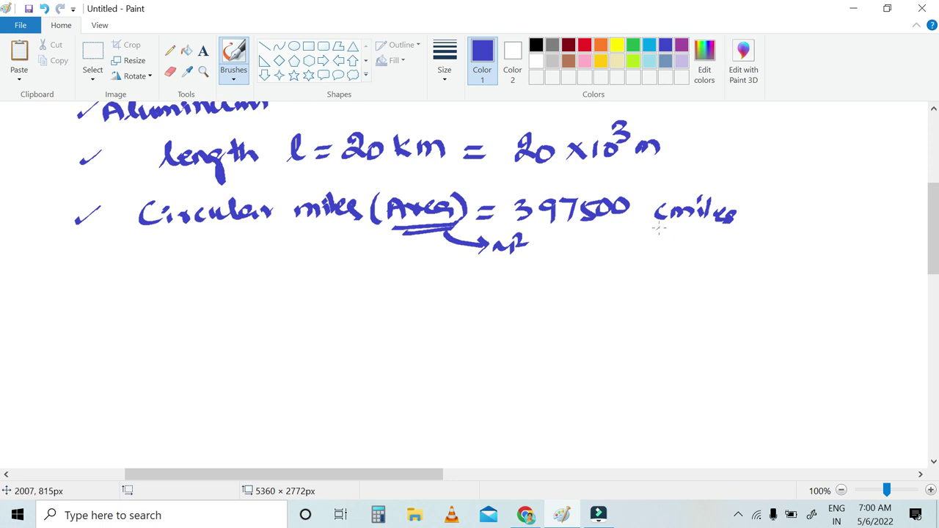
Step: In green, write the resistivity ρ = 2.8×10⁻⁸ Ω-m
left_click(633, 47)
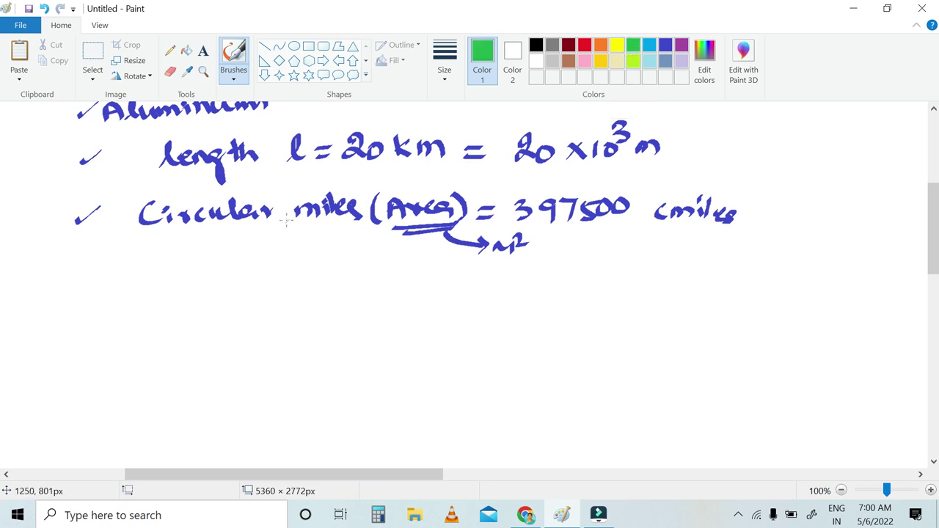
mouse_move(202, 273)
left_mouse_down()
mouse_move(213, 271)
mouse_move(215, 297)
mouse_move(253, 281)
left_mouse_up()
mouse_move(232, 289)
left_mouse_down()
mouse_move(281, 276)
mouse_move(292, 285)
mouse_move(314, 274)
mouse_move(313, 286)
mouse_move(343, 293)
left_mouse_up()
left_click(301, 286)
mouse_move(363, 277)
left_mouse_down()
mouse_move(374, 291)
mouse_move(383, 268)
left_mouse_up()
mouse_move(386, 265)
left_mouse_down()
mouse_move(391, 280)
mouse_move(465, 286)
left_mouse_up()
mouse_move(470, 279)
left_mouse_down()
mouse_move(477, 294)
mouse_move(496, 292)
left_mouse_up()
Step: Arrow the resistivity to 20°C, then write 40°C and cross it out
mouse_move(554, 301)
left_mouse_down()
mouse_move(576, 291)
mouse_move(579, 304)
mouse_move(620, 295)
mouse_move(622, 308)
mouse_move(645, 289)
left_mouse_up()
left_click_drag(660, 296, 660, 307)
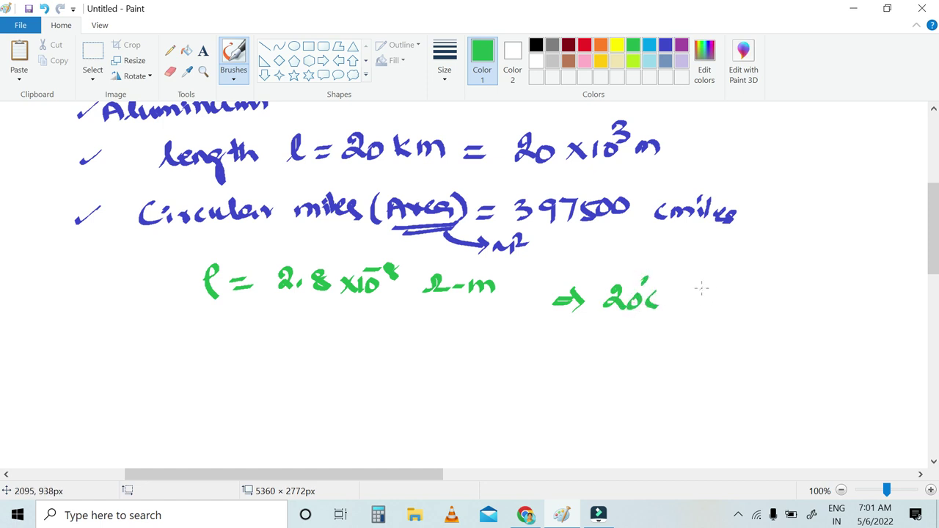
left_click_drag(736, 279, 749, 294)
mouse_move(740, 281)
left_mouse_down()
mouse_move(740, 304)
mouse_move(756, 289)
left_mouse_up()
mouse_move(757, 279)
left_mouse_down()
mouse_move(763, 269)
mouse_move(781, 303)
left_mouse_up()
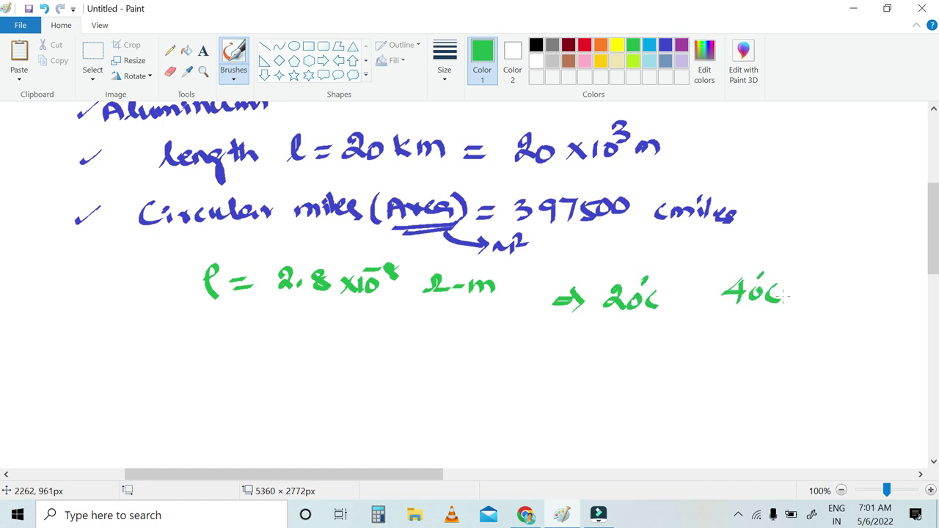
left_click_drag(749, 259, 778, 316)
left_click_drag(790, 266, 723, 302)
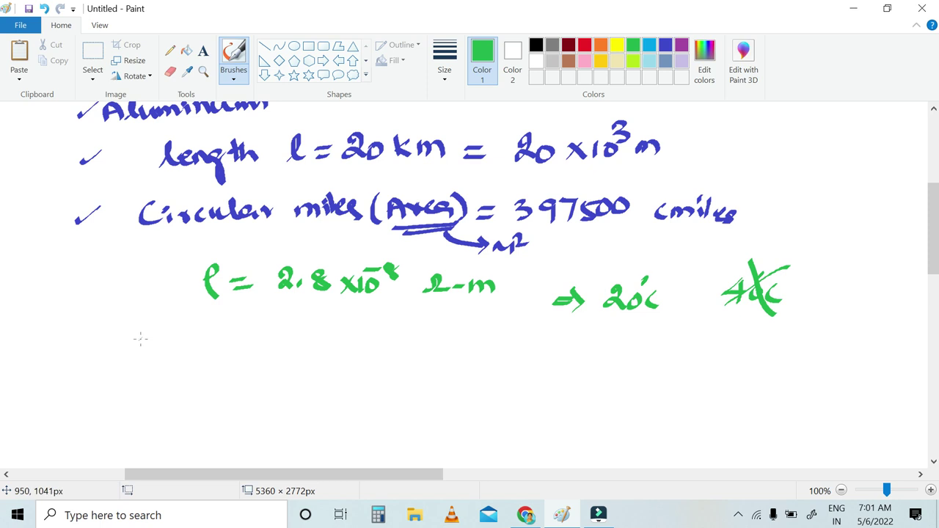
Step: Double-underline cmils, circle the m² label, and begin the '1 Circular mils' conversion
left_click_drag(660, 223, 716, 223)
left_click_drag(660, 228, 706, 234)
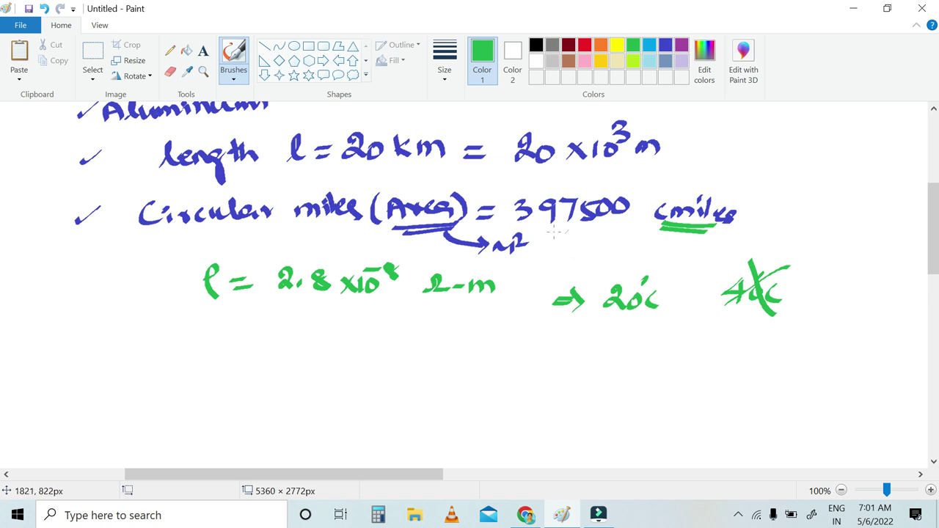
mouse_move(493, 257)
left_mouse_down()
mouse_move(510, 262)
mouse_move(514, 227)
mouse_move(497, 258)
left_mouse_up()
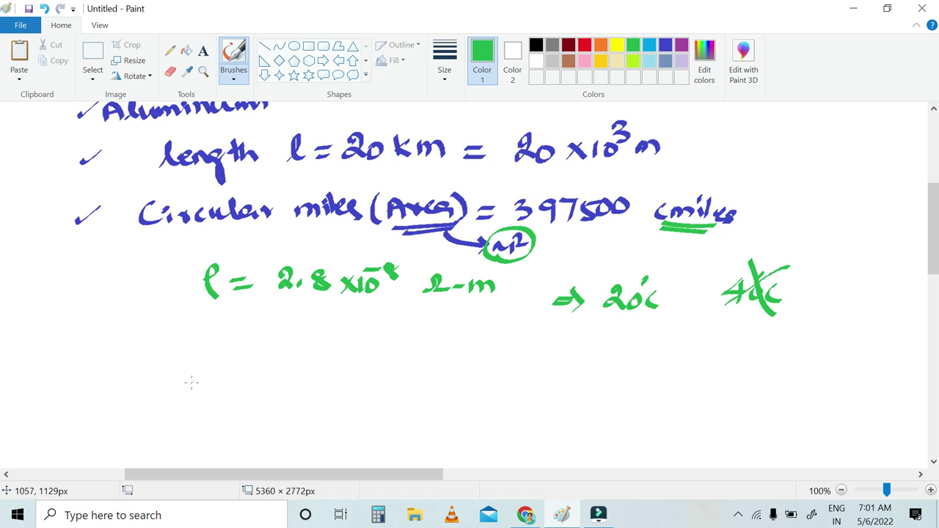
mouse_move(182, 370)
left_mouse_down()
mouse_move(183, 392)
mouse_move(211, 377)
mouse_move(261, 384)
mouse_move(282, 363)
mouse_move(316, 380)
mouse_move(366, 382)
mouse_move(366, 368)
mouse_move(391, 382)
mouse_move(396, 372)
mouse_move(411, 381)
mouse_move(462, 373)
mouse_move(473, 388)
mouse_move(485, 367)
mouse_move(494, 382)
mouse_move(508, 367)
mouse_move(515, 382)
mouse_move(545, 380)
mouse_move(545, 364)
mouse_move(560, 374)
mouse_move(660, 374)
left_mouse_up()
Step: Draw a green box around '1 Circular mils = 1973.5×10⁶ m²'
mouse_move(147, 353)
left_mouse_down()
mouse_move(153, 407)
mouse_move(142, 355)
mouse_move(352, 337)
mouse_move(677, 336)
mouse_move(671, 398)
mouse_move(659, 421)
mouse_move(375, 412)
mouse_move(149, 433)
mouse_move(148, 403)
left_mouse_up()
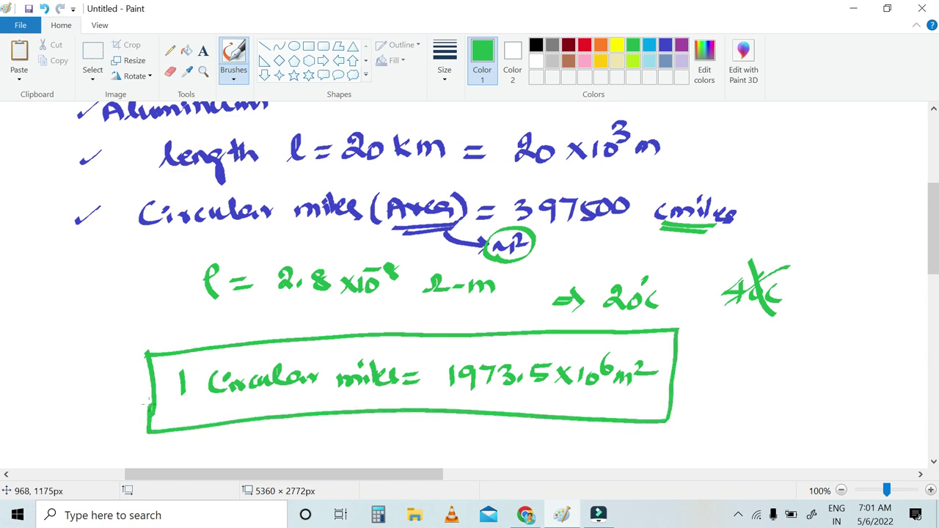
left_click(933, 461)
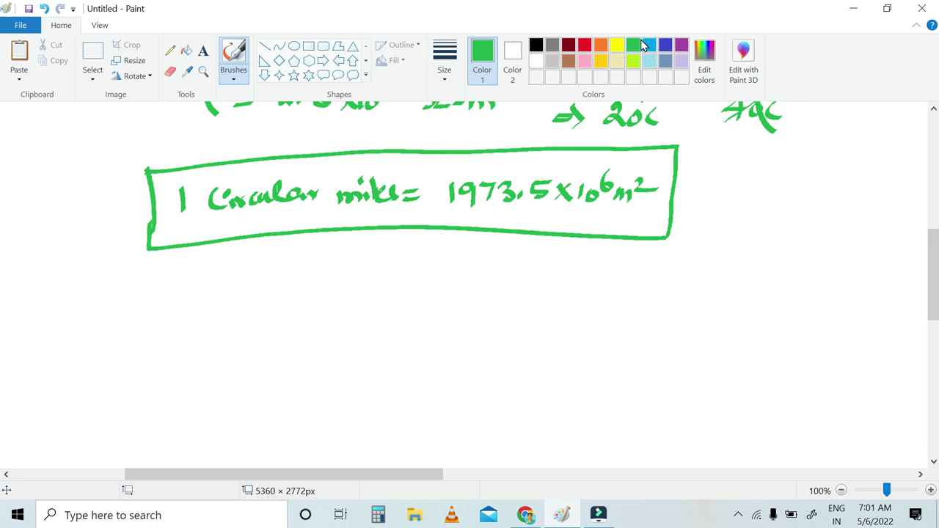
Step: In blue, write Area = 397500 over 1973.5×10⁶ as a fraction, followed by an equals sign
left_click(665, 45)
mouse_move(153, 318)
left_mouse_down()
mouse_move(153, 330)
mouse_move(229, 326)
left_mouse_up()
left_click_drag(236, 320, 257, 325)
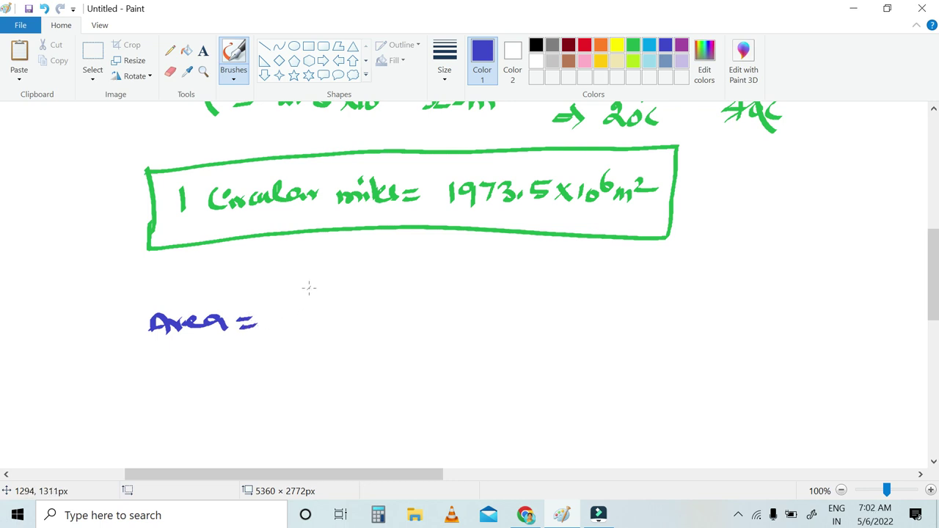
mouse_move(308, 284)
left_mouse_down()
mouse_move(333, 292)
mouse_move(337, 307)
mouse_move(357, 284)
mouse_move(354, 304)
mouse_move(373, 296)
mouse_move(368, 286)
mouse_move(405, 285)
left_mouse_up()
left_click_drag(305, 317, 421, 312)
left_click_drag(300, 337, 298, 353)
mouse_move(308, 339)
left_mouse_down()
mouse_move(322, 364)
mouse_move(331, 337)
mouse_move(337, 359)
mouse_move(375, 348)
left_mouse_up()
left_click_drag(396, 338, 397, 354)
mouse_move(412, 340)
left_mouse_down()
mouse_move(411, 355)
mouse_move(432, 355)
left_mouse_up()
mouse_move(445, 342)
left_mouse_down()
mouse_move(455, 345)
mouse_move(445, 342)
left_mouse_up()
left_click_drag(456, 323, 452, 346)
left_click_drag(481, 304, 499, 303)
left_click_drag(481, 313, 502, 311)
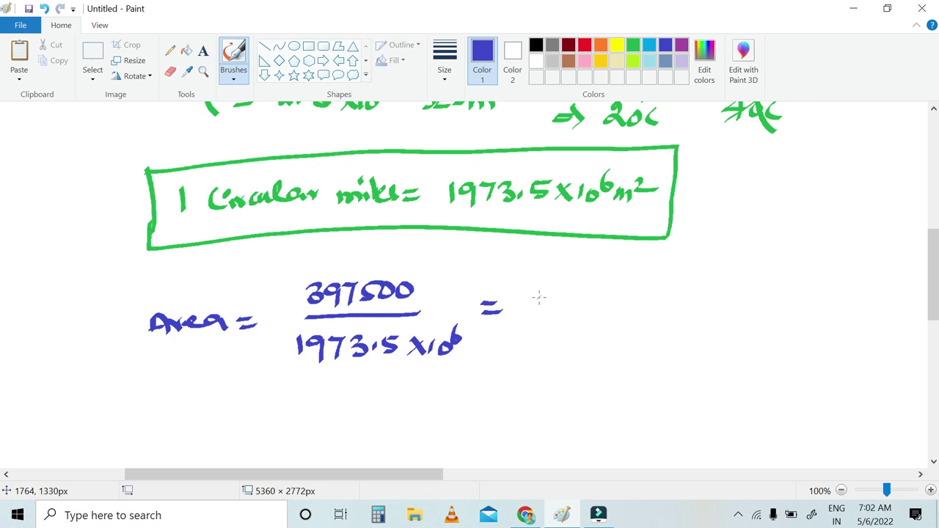
Step: Write the result 201.418×10⁻⁶ m², fixing the exponent, and underline it
left_click_drag(542, 296, 559, 308)
mouse_move(569, 295)
left_mouse_down()
mouse_move(566, 308)
mouse_move(577, 296)
left_mouse_up()
mouse_move(586, 292)
left_mouse_down()
mouse_move(584, 309)
mouse_move(598, 299)
mouse_move(629, 305)
mouse_move(622, 315)
left_mouse_up()
left_click_drag(636, 295, 635, 315)
left_click_drag(659, 295, 646, 315)
mouse_move(669, 292)
left_mouse_down()
mouse_move(689, 314)
mouse_move(668, 314)
left_mouse_up()
mouse_move(697, 297)
left_mouse_down()
mouse_move(699, 311)
mouse_move(728, 290)
left_mouse_up()
mouse_move(738, 273)
left_mouse_down()
mouse_move(734, 295)
mouse_move(788, 314)
left_mouse_up()
key("ctrl+z")
left_click_drag(794, 295, 816, 308)
left_click_drag(554, 317, 628, 327)
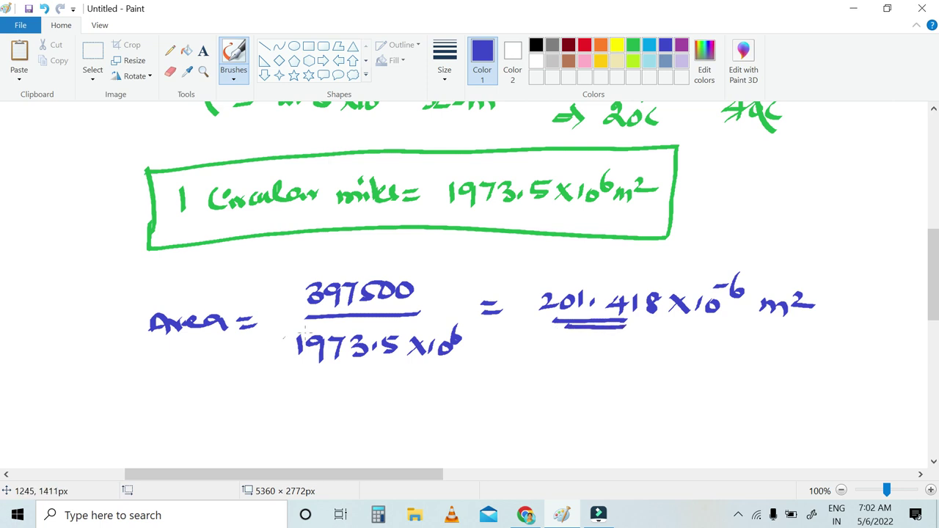
left_click_drag(933, 308, 930, 347)
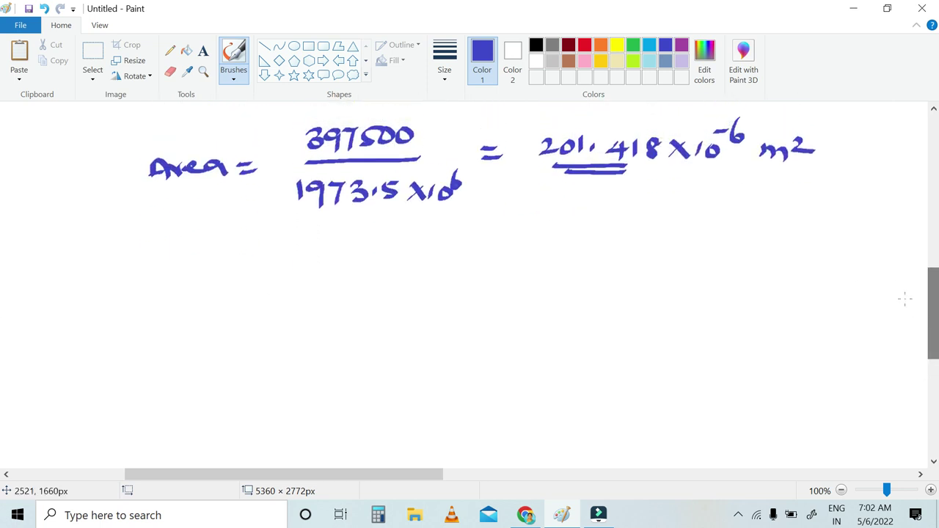
Step: In purple, write the case labels a) 20°C and (b) 40°C side by side
left_click(681, 46)
mouse_move(87, 239)
left_mouse_down()
mouse_move(89, 264)
mouse_move(144, 262)
mouse_move(158, 236)
mouse_move(188, 261)
left_mouse_up()
mouse_move(323, 241)
left_mouse_down()
mouse_move(323, 260)
mouse_move(345, 261)
left_mouse_up()
left_click_drag(317, 245, 309, 272)
left_click_drag(376, 245, 382, 257)
mouse_move(368, 258)
left_mouse_down()
mouse_move(391, 251)
mouse_move(382, 263)
left_mouse_up()
mouse_move(400, 248)
left_mouse_down()
mouse_move(397, 262)
mouse_move(403, 250)
left_mouse_up()
left_click_drag(399, 230, 425, 261)
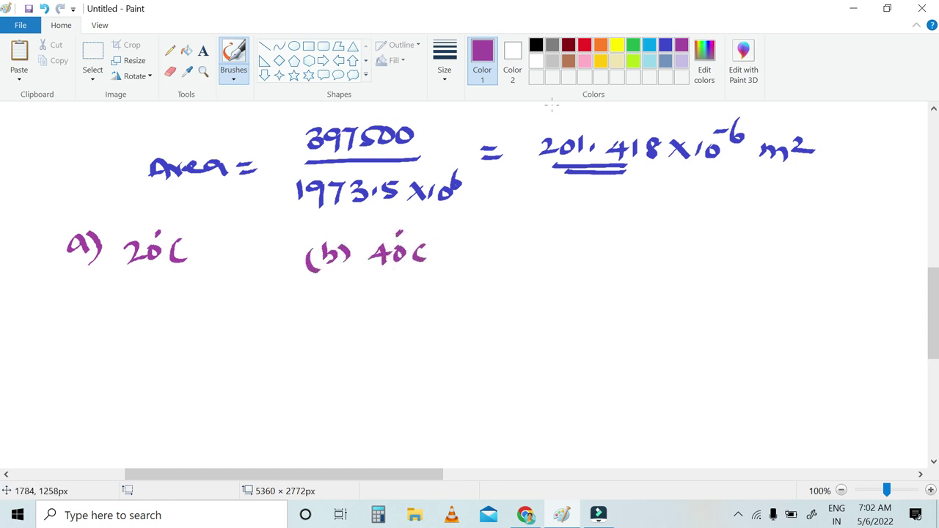
Step: Mark 20°C as t1 and 40°C as t2 beneath the labels
mouse_move(137, 277)
left_mouse_down()
mouse_move(150, 300)
mouse_move(153, 292)
left_mouse_up()
left_click_drag(160, 292, 163, 310)
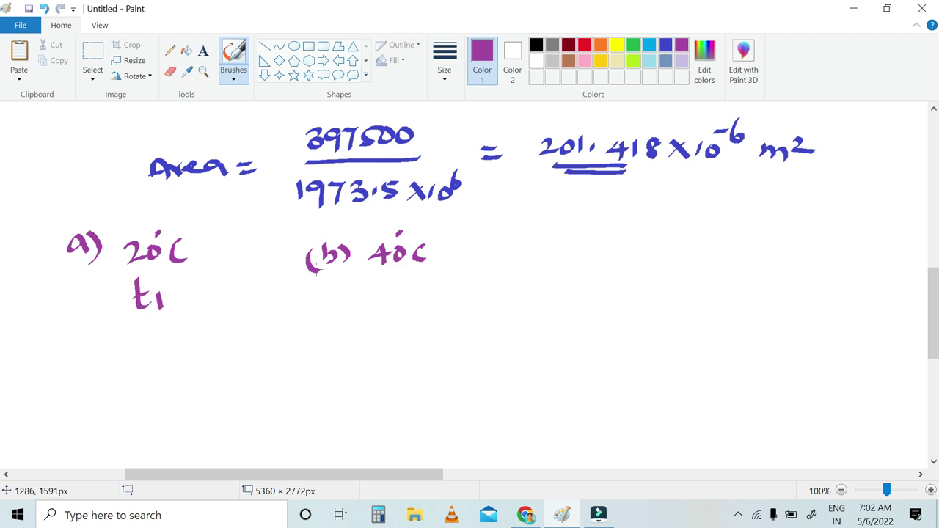
mouse_move(390, 281)
left_mouse_down()
mouse_move(390, 313)
mouse_move(401, 294)
left_mouse_up()
left_click_drag(404, 301, 425, 311)
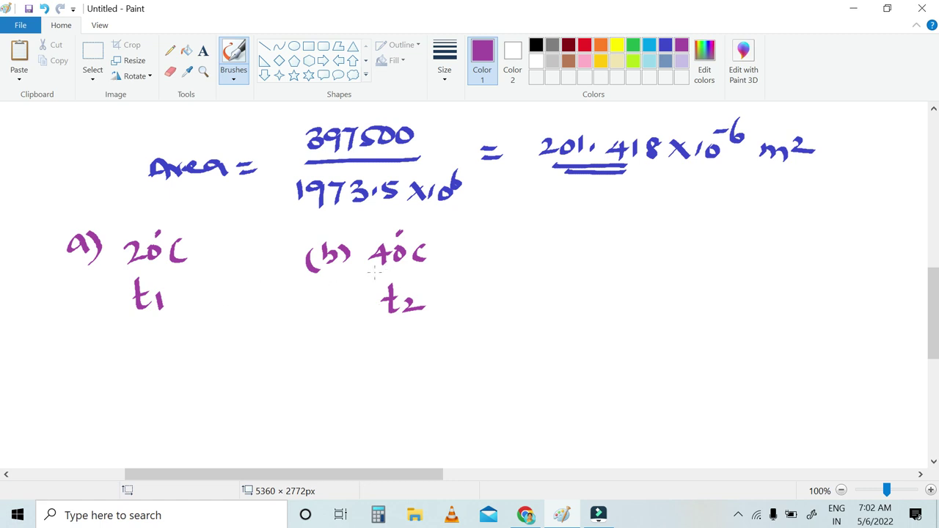
scroll(927, 345, "down", 3)
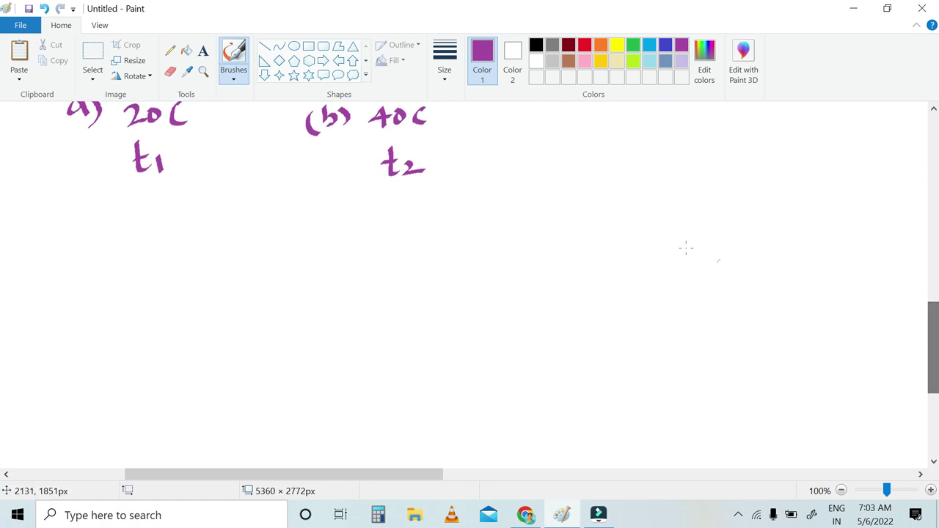
Step: In green, write the resistance formula R = ρl/a =
left_click(633, 45)
left_click_drag(115, 256, 136, 276)
left_click_drag(141, 261, 159, 269)
mouse_move(192, 253)
left_mouse_down()
mouse_move(226, 252)
mouse_move(229, 264)
left_mouse_up()
left_click_drag(189, 277, 251, 269)
left_click_drag(218, 284, 227, 303)
mouse_move(262, 270)
left_mouse_down()
mouse_move(281, 269)
mouse_move(283, 277)
left_mouse_up()
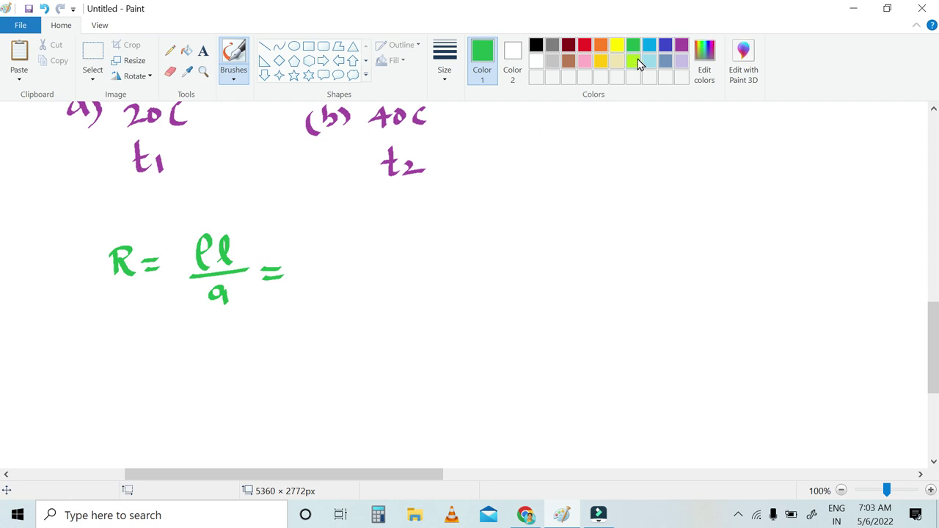
Step: In blue, write the bracketed resistivity (2.8×10⁻⁸ as the first numerator factor
left_click(666, 46)
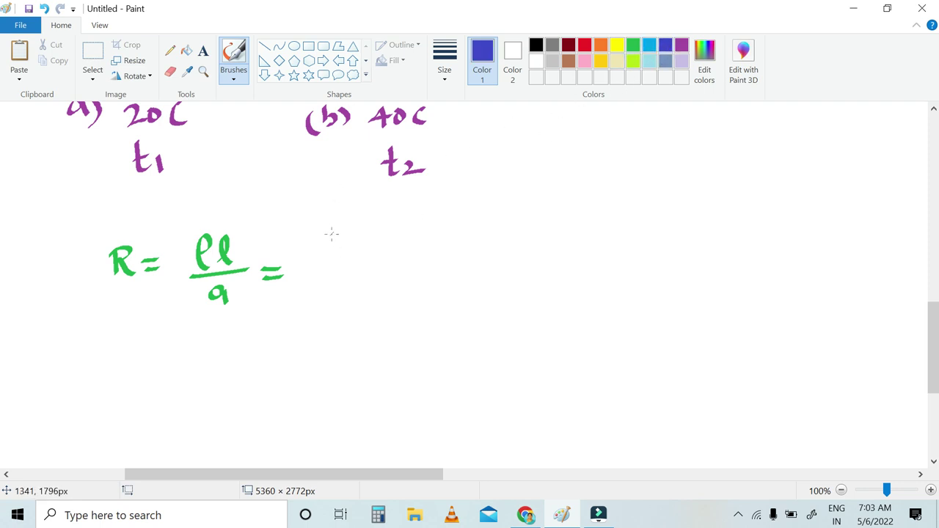
mouse_move(323, 242)
left_mouse_down()
mouse_move(339, 256)
mouse_move(378, 257)
mouse_move(369, 244)
left_mouse_up()
left_click(349, 252)
mouse_move(390, 242)
left_mouse_down()
mouse_move(405, 258)
mouse_move(391, 258)
left_mouse_up()
mouse_move(415, 244)
left_mouse_down()
mouse_move(416, 260)
mouse_move(444, 232)
mouse_move(449, 245)
mouse_move(458, 233)
mouse_move(489, 237)
mouse_move(490, 253)
left_mouse_up()
left_click_drag(320, 239, 314, 269)
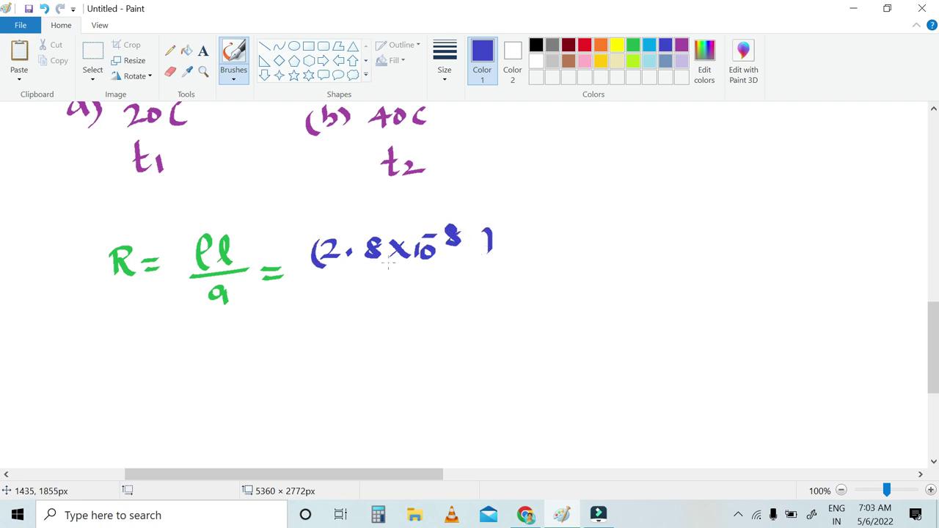
Step: Multiply by the bracketed length (20×10³) and draw the fraction bar
left_click_drag(524, 241, 514, 257)
left_click_drag(514, 243, 527, 262)
mouse_move(550, 234)
left_mouse_down()
mouse_move(549, 253)
mouse_move(571, 252)
left_mouse_up()
left_click_drag(577, 233, 616, 249)
mouse_move(622, 232)
left_mouse_down()
mouse_move(624, 248)
mouse_move(637, 235)
mouse_move(674, 245)
left_mouse_up()
left_click_drag(543, 225, 536, 252)
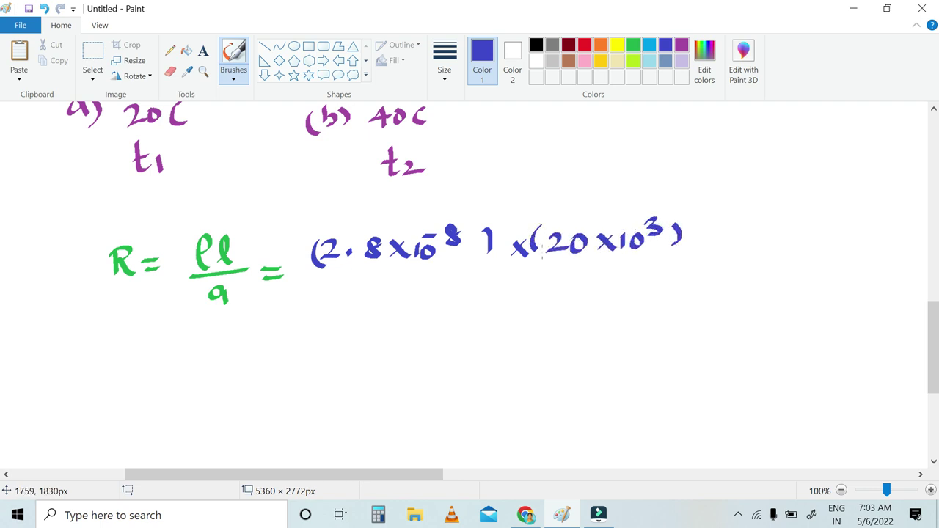
left_click_drag(328, 276, 684, 274)
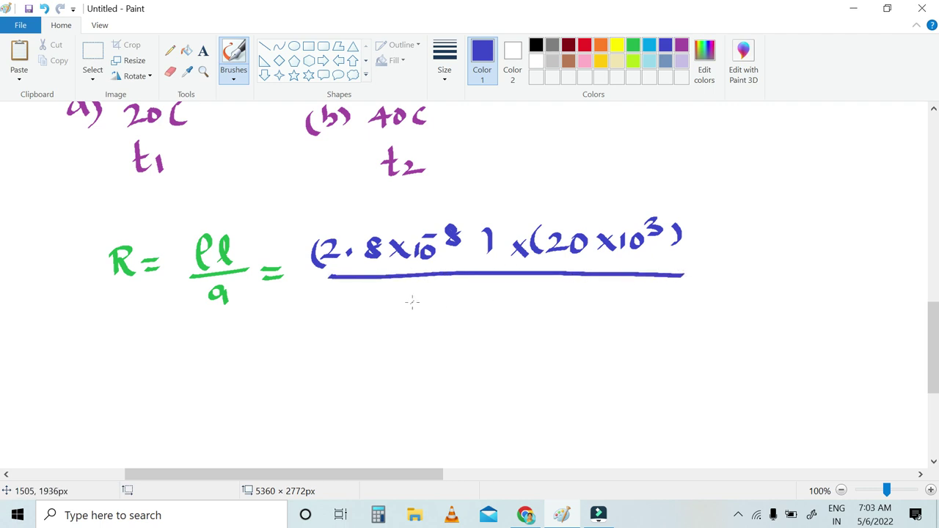
Step: Write the denominator 201.418×10⁻⁶ under the fraction bar
mouse_move(402, 298)
left_mouse_down()
mouse_move(418, 314)
mouse_move(429, 299)
left_mouse_up()
left_click_drag(445, 295, 444, 314)
left_click_drag(451, 304, 475, 307)
mouse_move(477, 295)
left_mouse_down()
mouse_move(476, 316)
mouse_move(488, 314)
left_mouse_up()
mouse_move(506, 293)
left_mouse_down()
mouse_move(498, 302)
mouse_move(504, 316)
left_mouse_up()
mouse_move(530, 297)
left_mouse_down()
mouse_move(519, 315)
mouse_move(536, 314)
left_mouse_up()
mouse_move(544, 296)
left_mouse_down()
mouse_move(552, 316)
mouse_move(562, 293)
left_mouse_up()
left_click_drag(576, 283, 575, 298)
Step: Start the result line R1 = and begin writing its value 2
left_click_drag(279, 369, 301, 367)
left_click_drag(280, 376, 299, 375)
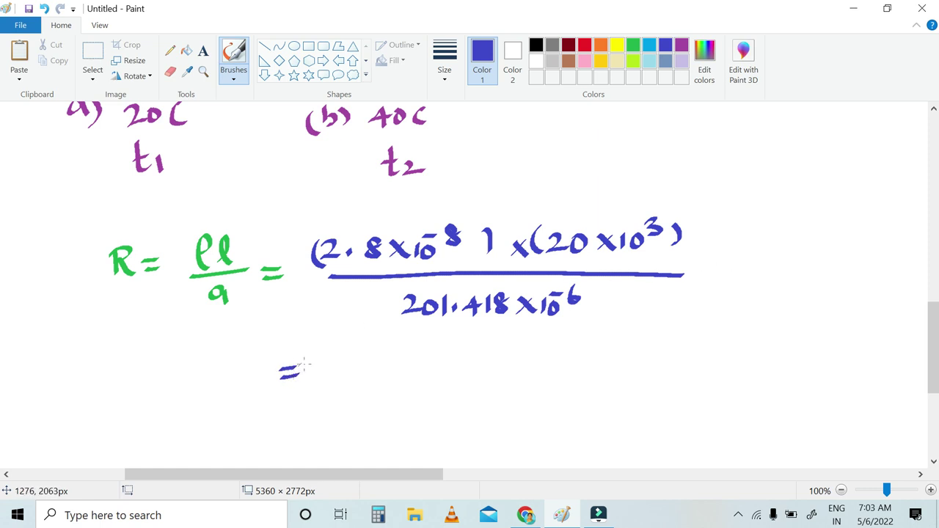
left_click_drag(212, 367, 213, 390)
left_click_drag(209, 363, 234, 391)
left_click_drag(236, 378, 240, 395)
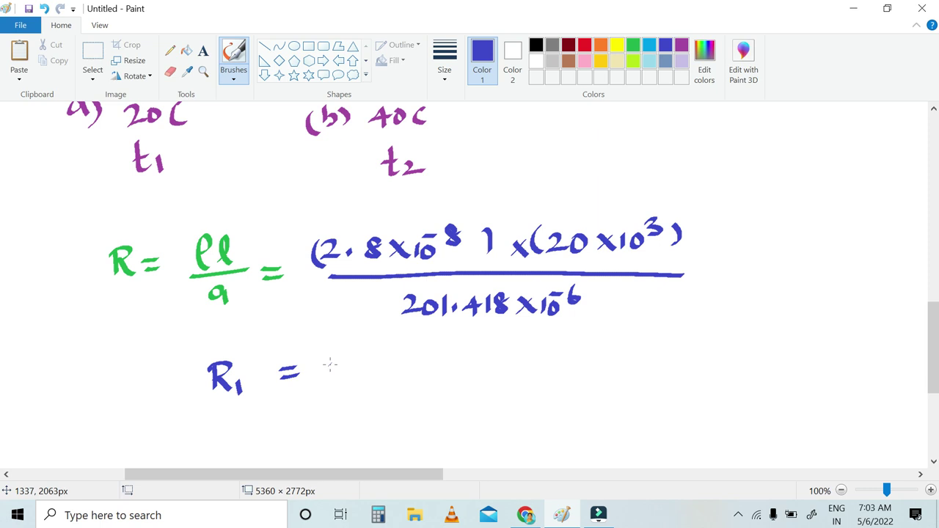
left_click_drag(326, 364, 350, 387)
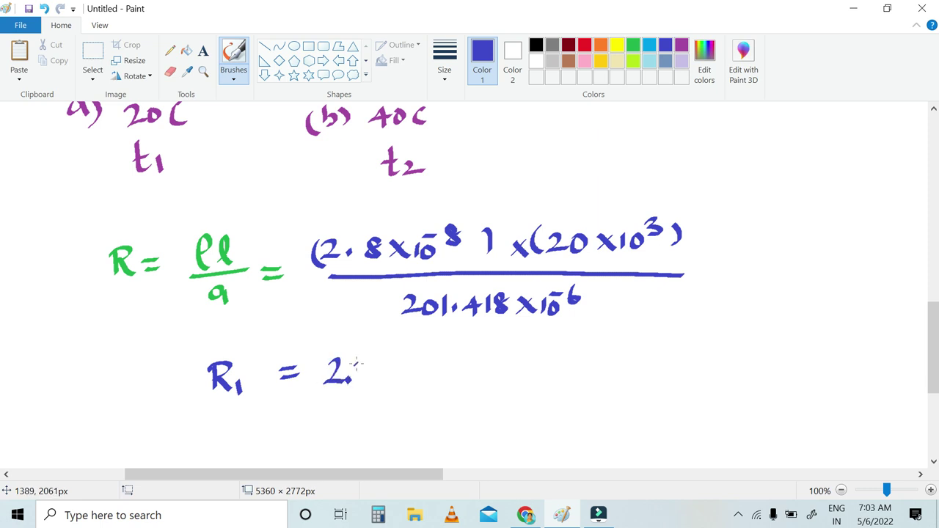